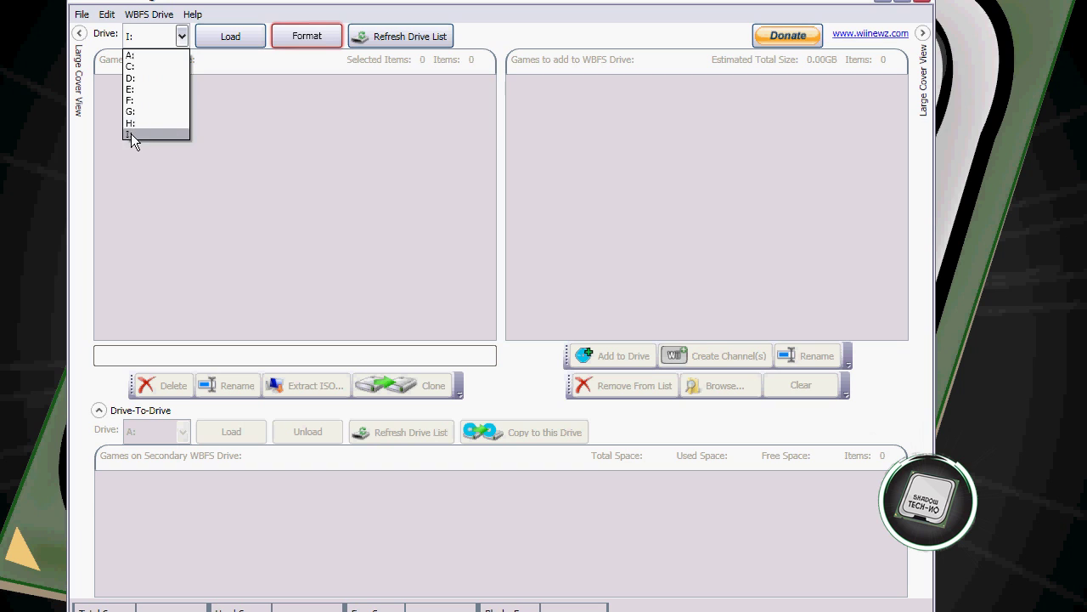
- Format drive I: as a WBFS drive and load it as the primary drive
{"action": "left_click", "coordinate": [129, 133]}
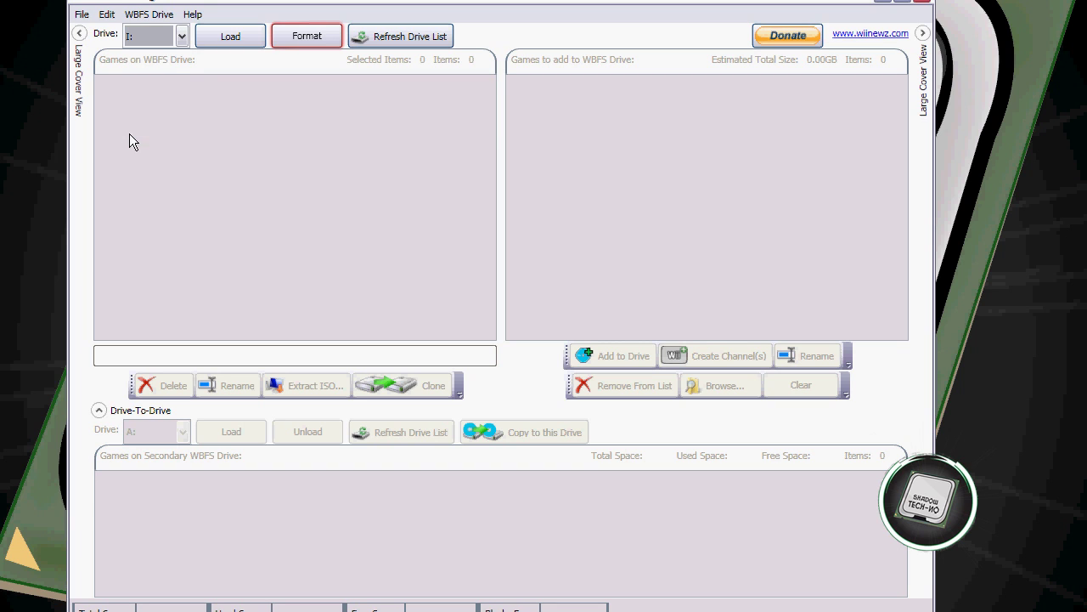
{"action": "left_click", "coordinate": [289, 41]}
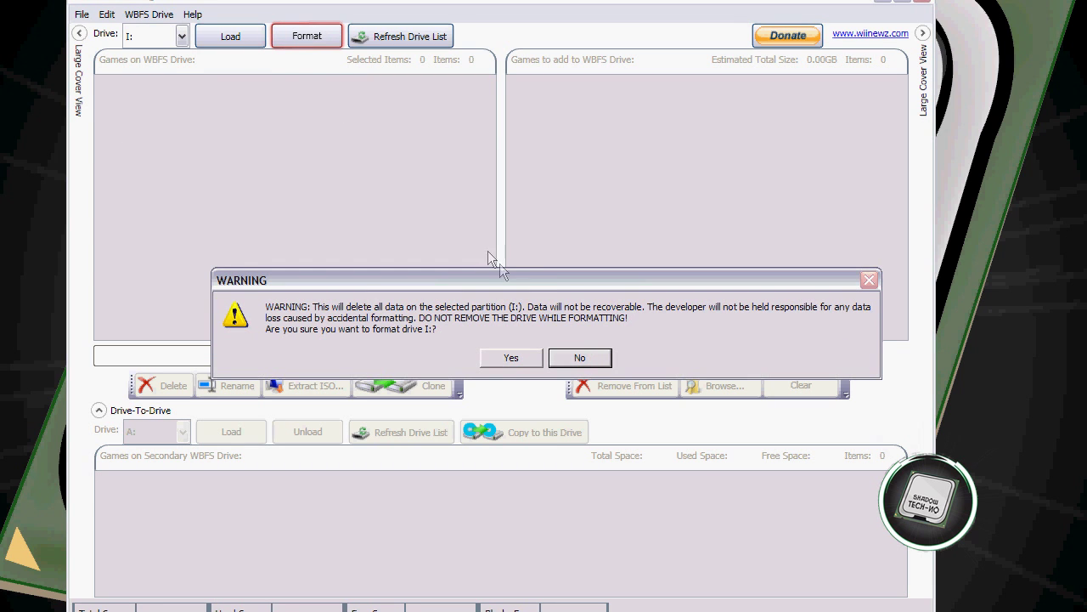
{"action": "left_click", "coordinate": [503, 359]}
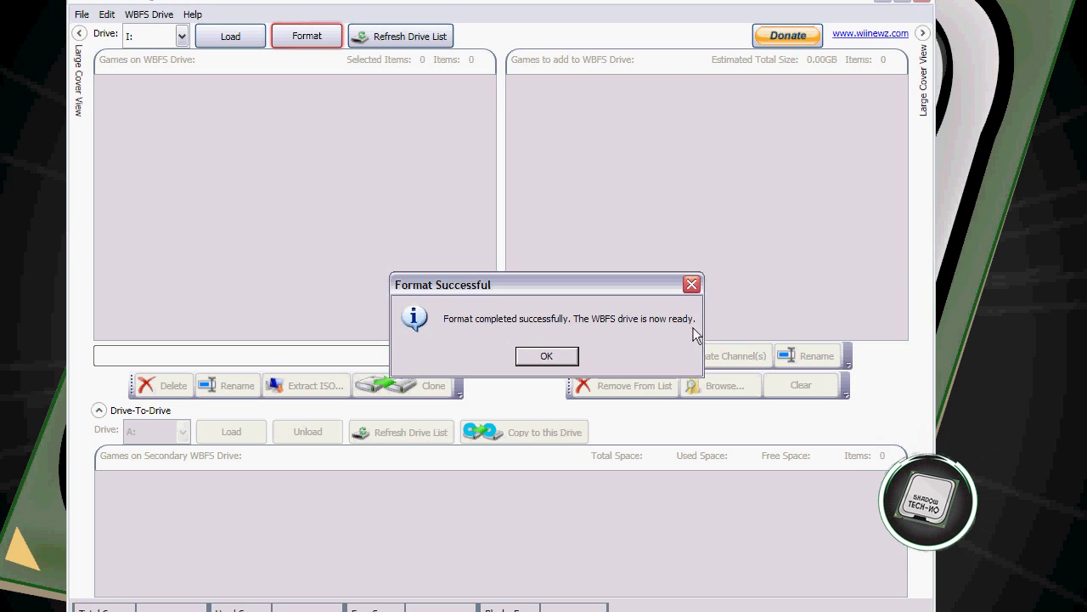
{"action": "left_click", "coordinate": [532, 360]}
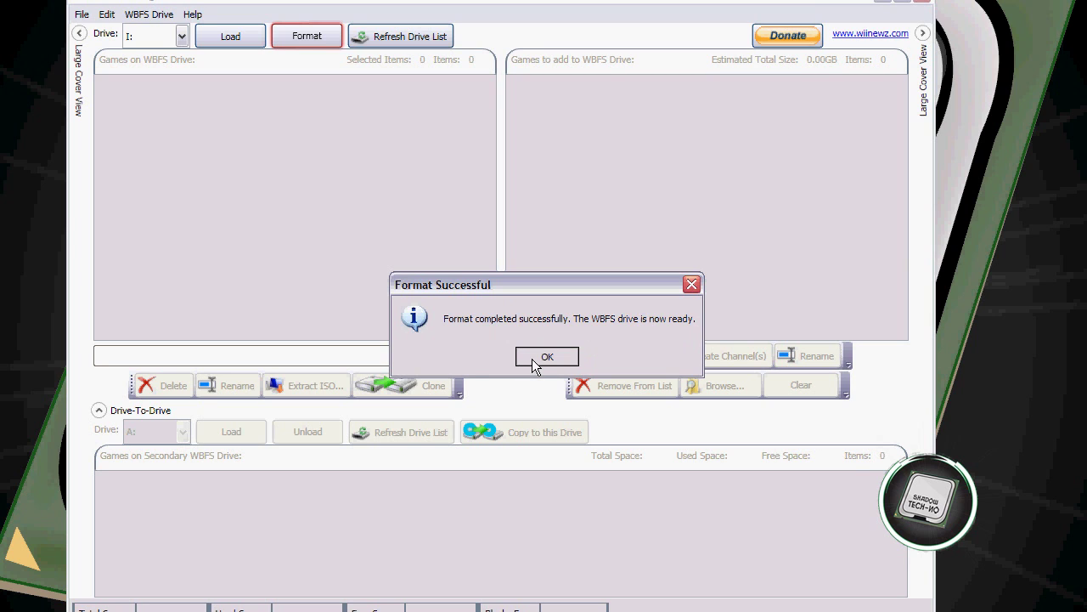
{"action": "left_click", "coordinate": [231, 37]}
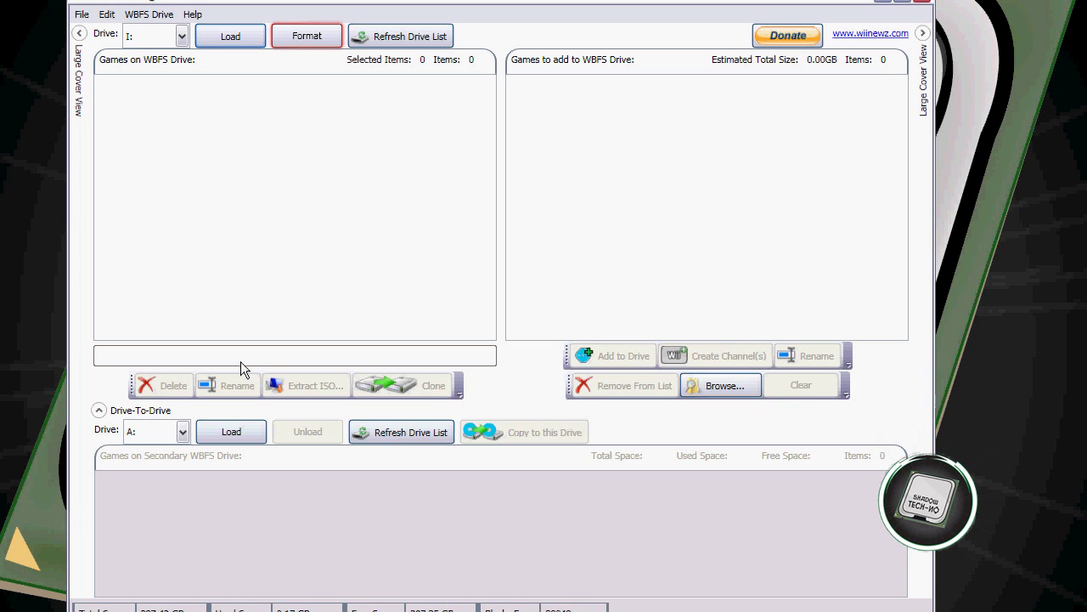
{"action": "left_click", "coordinate": [722, 389]}
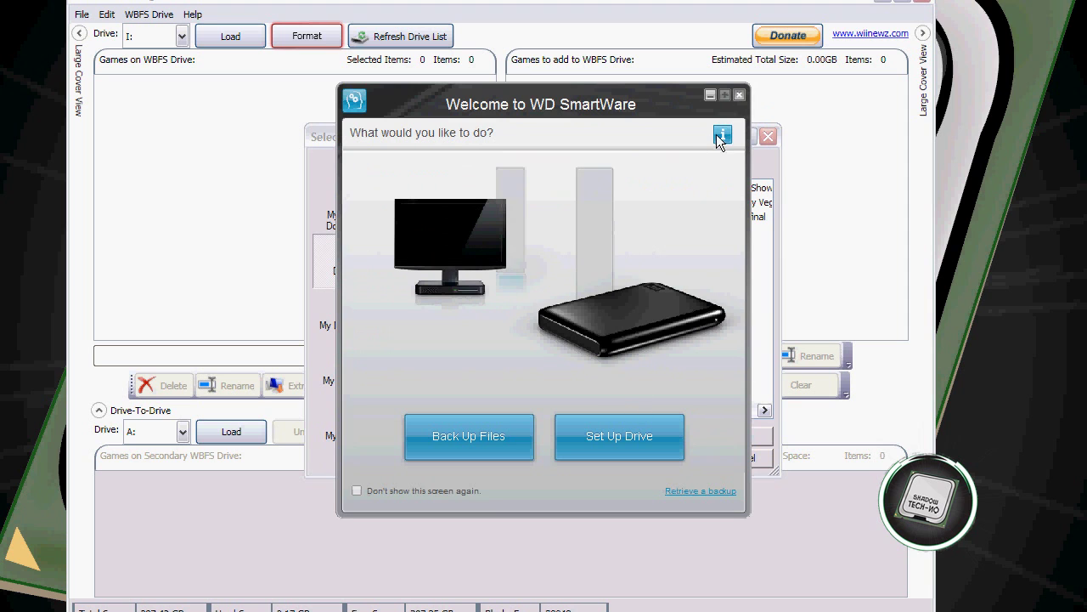
{"action": "left_click", "coordinate": [739, 95]}
{"action": "left_click", "coordinate": [740, 458]}
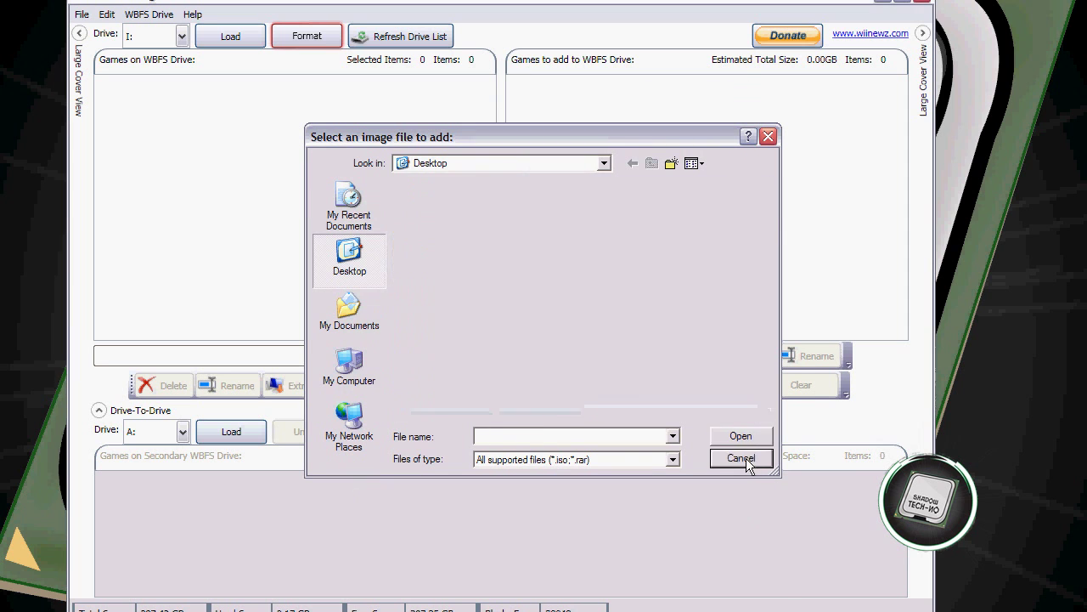
- Browse for image files to add in the GMZ\Wii folder on the SeaGate 250GB (J:) drive
{"action": "left_click", "coordinate": [704, 385]}
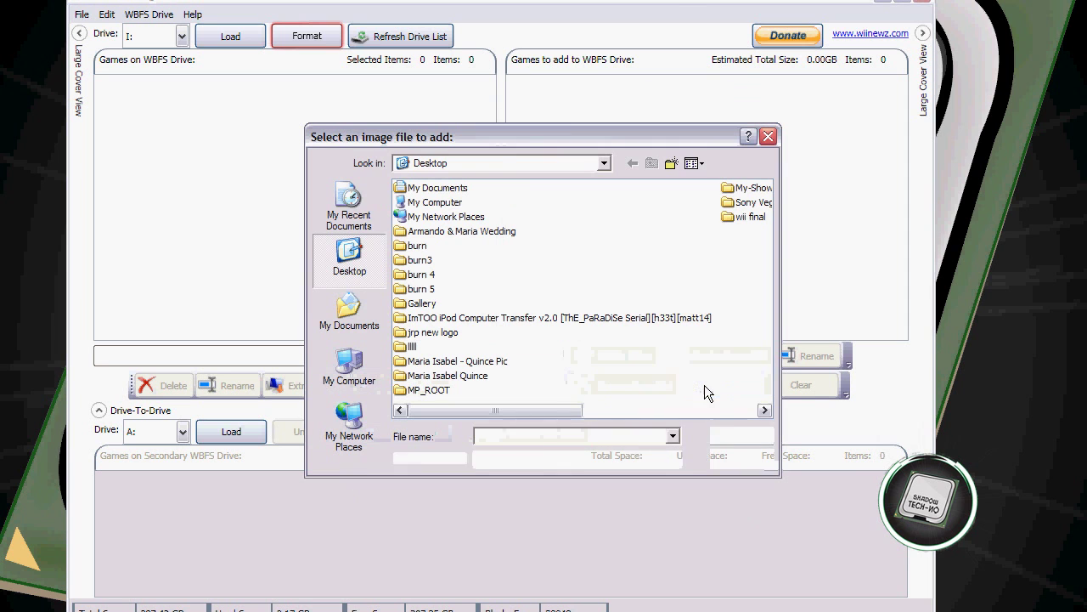
{"action": "left_click", "coordinate": [604, 163]}
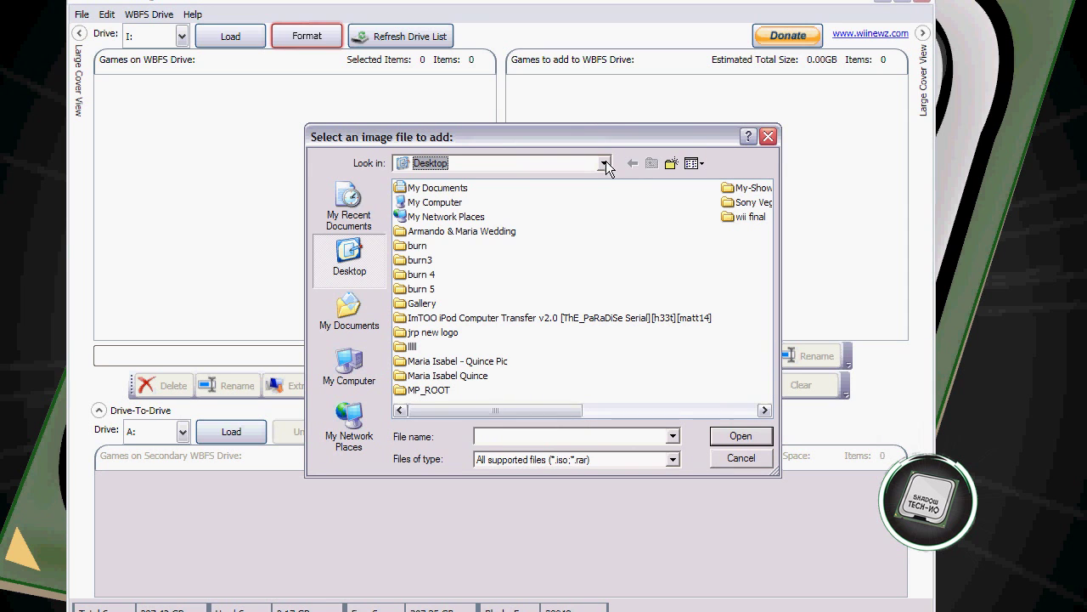
{"action": "left_click", "coordinate": [604, 164]}
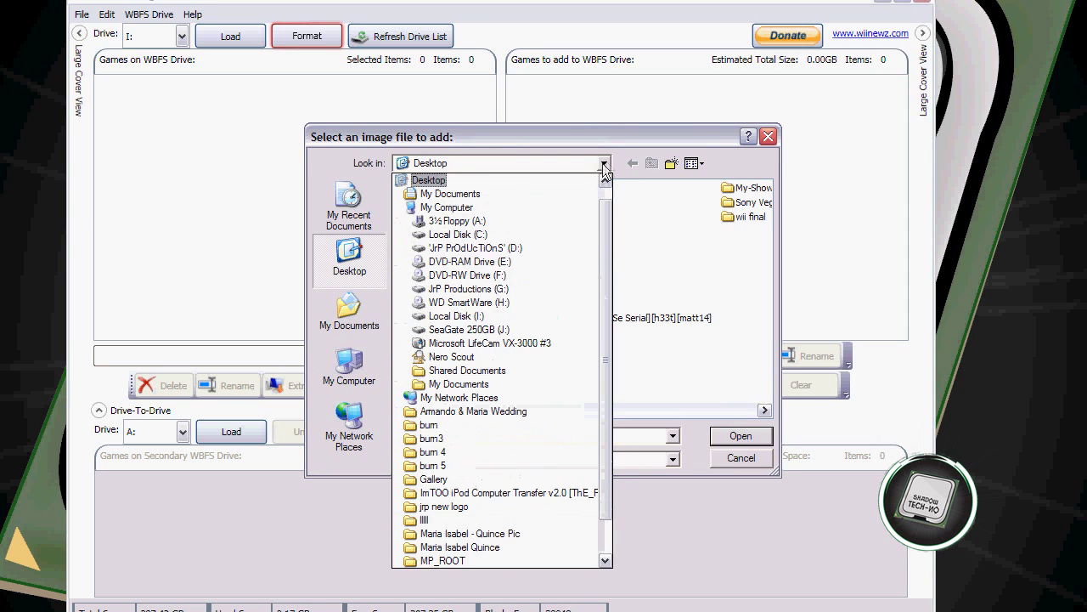
{"action": "left_click", "coordinate": [505, 325]}
{"action": "double_click", "coordinate": [413, 189]}
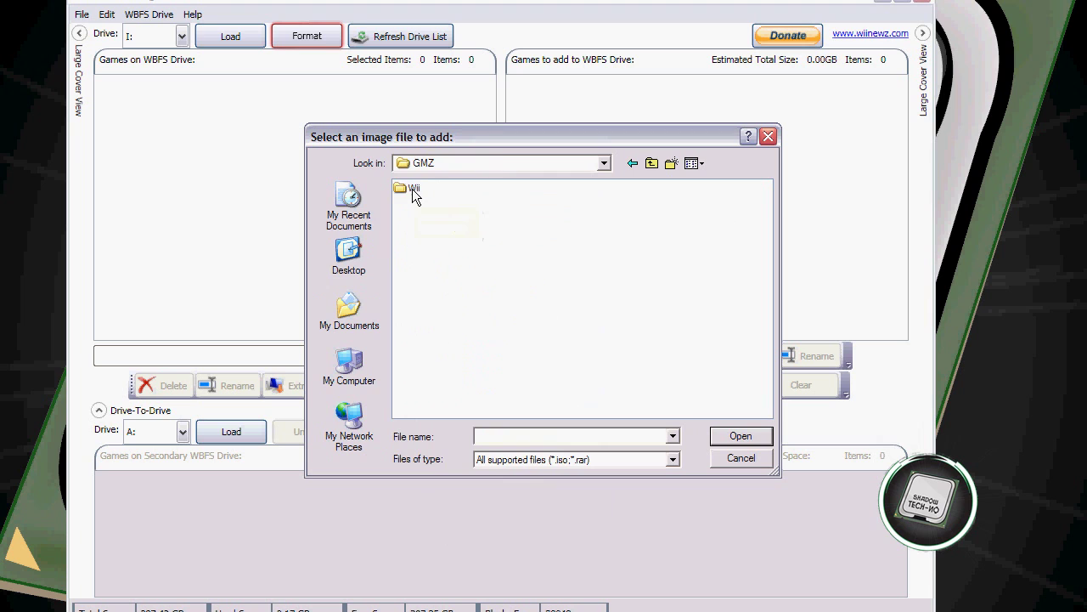
{"action": "double_click", "coordinate": [413, 190]}
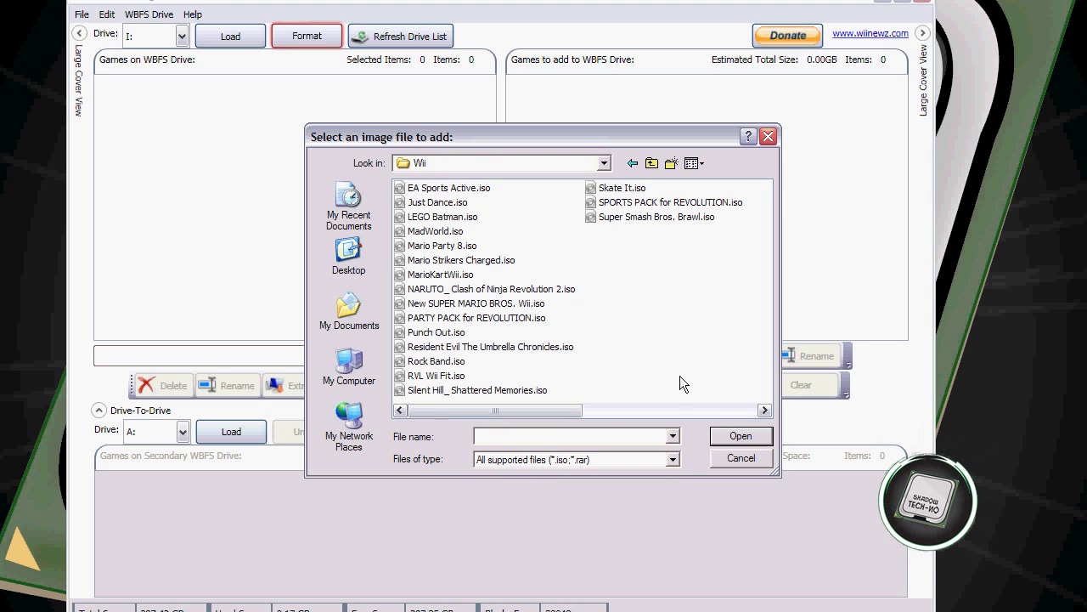
- Select the consecutive image files from Just Dance.iso through New SUPER MARIO BROS. Wii.iso
{"action": "left_click_drag", "start_coordinate": [738, 395], "coordinate": [400, 189]}
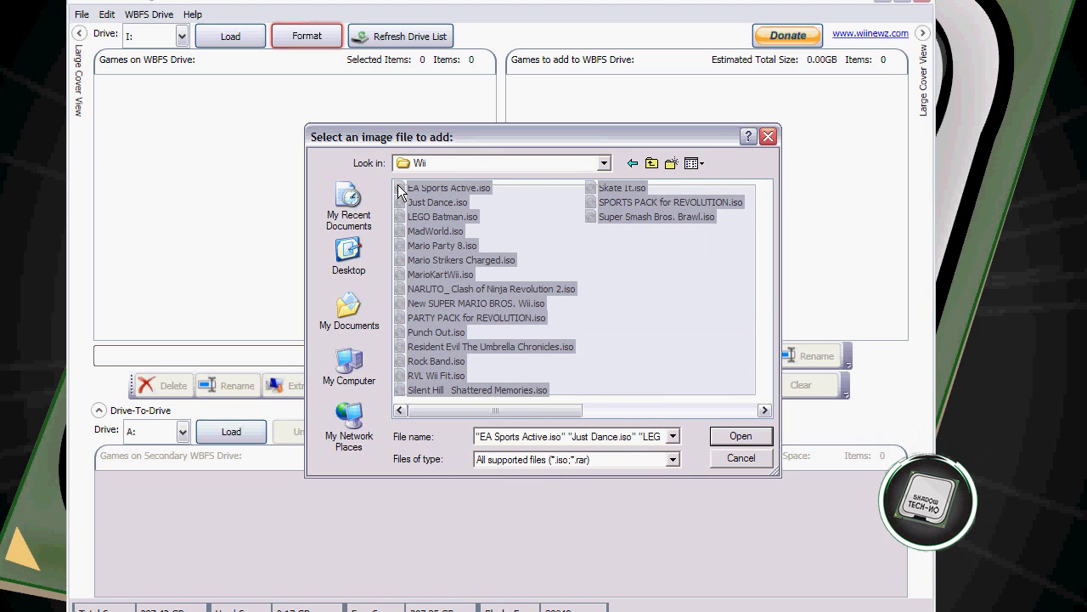
{"action": "left_click_drag", "start_coordinate": [753, 395], "coordinate": [524, 213]}
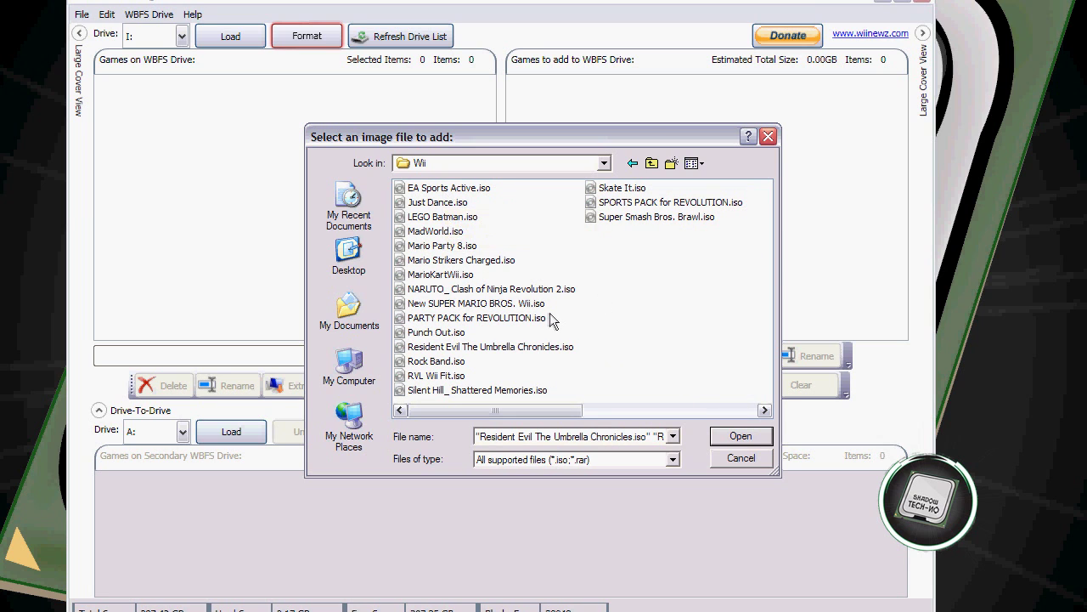
{"action": "left_click", "coordinate": [516, 306]}
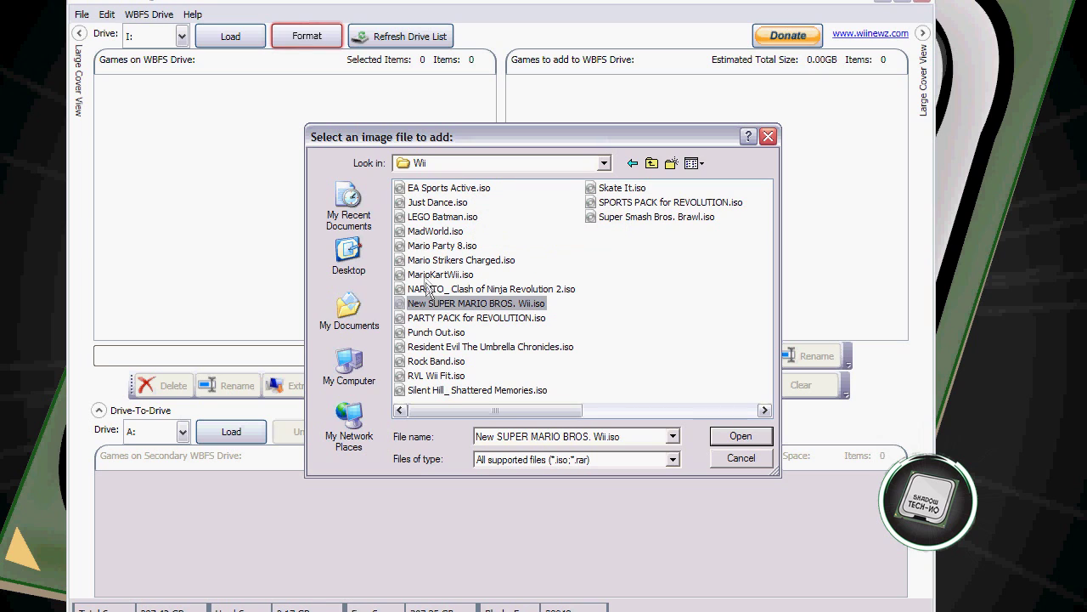
{"action": "left_click", "coordinate": [433, 204], "text": "shift"}
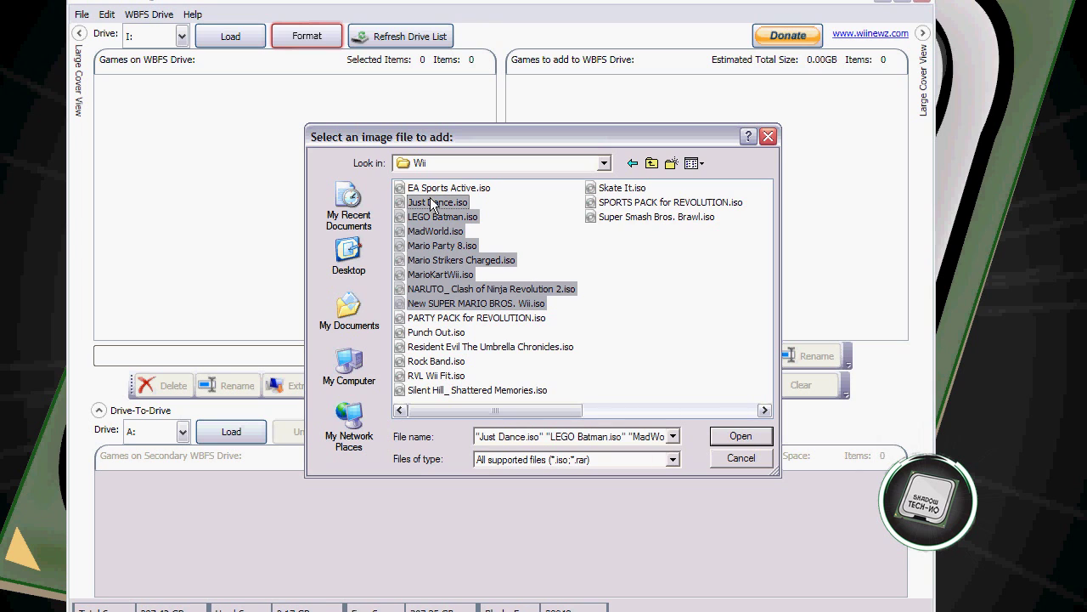
- Also select Punch Out, Resident Evil, Rock Band, Silent Hill, Super Smash Bros. Brawl, Skate It and SPORTS PACK, and open all selected images
{"action": "left_click", "coordinate": [443, 333], "text": "ctrl"}
{"action": "left_click", "coordinate": [452, 347], "text": "ctrl"}
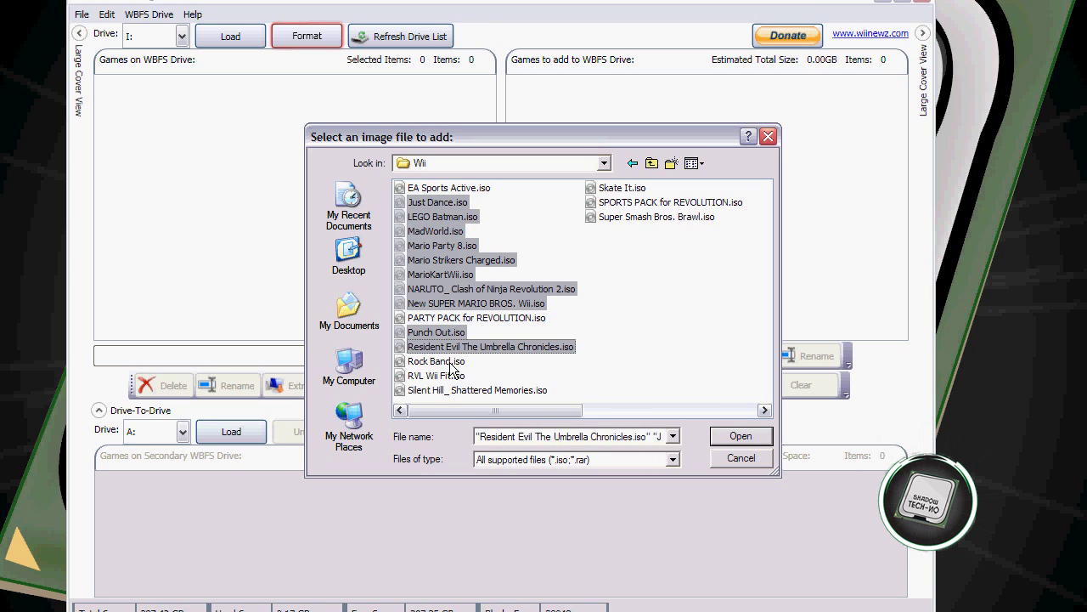
{"action": "left_click", "coordinate": [454, 361], "text": "ctrl"}
{"action": "left_click", "coordinate": [463, 391], "text": "ctrl"}
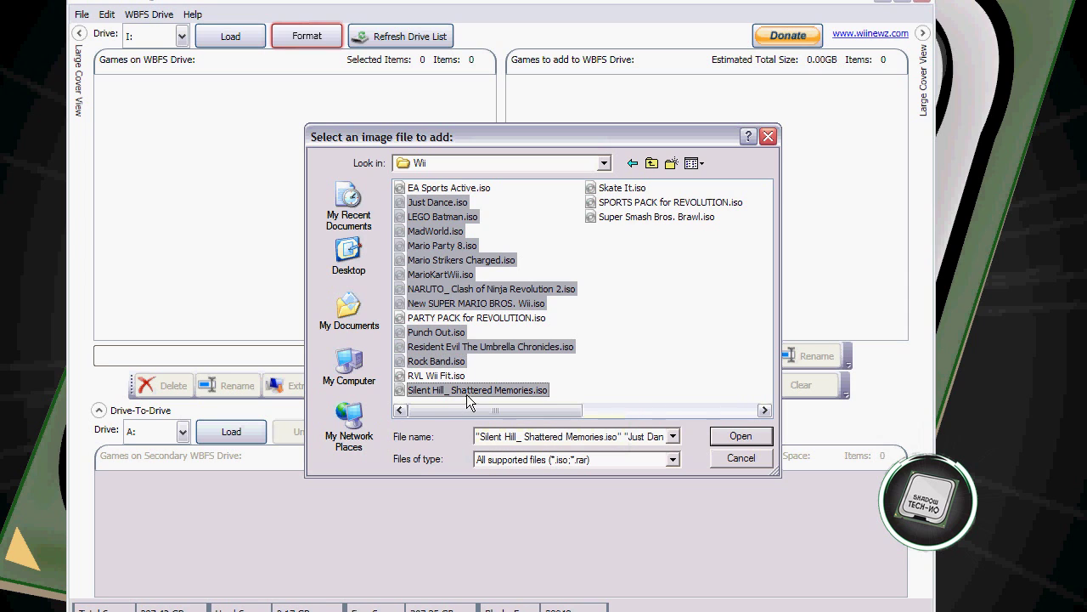
{"action": "left_click", "coordinate": [646, 219], "text": "ctrl"}
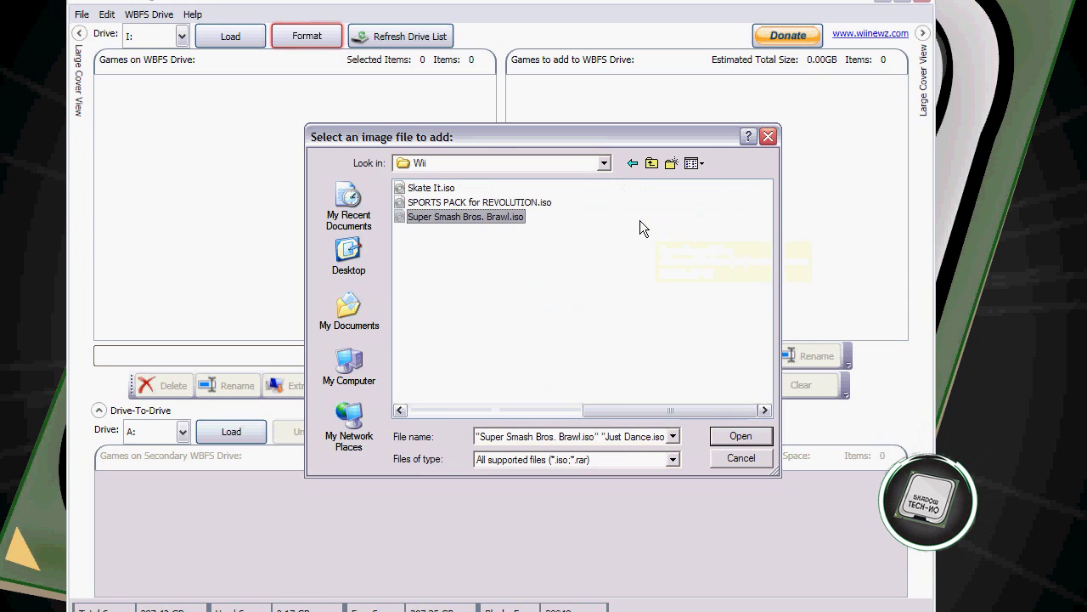
{"action": "left_click", "coordinate": [429, 189], "text": "ctrl"}
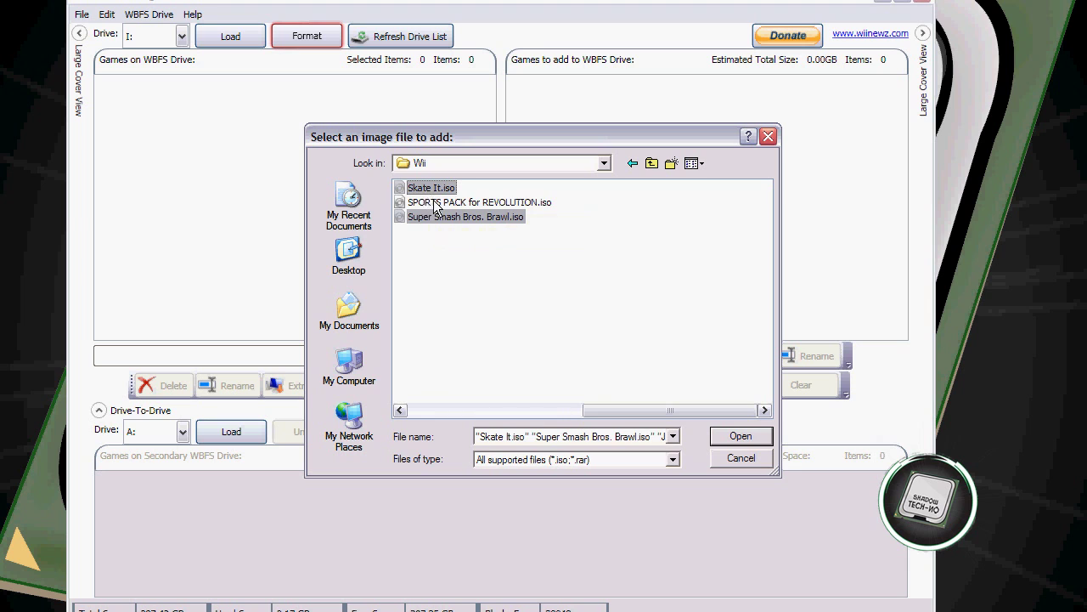
{"action": "left_click", "coordinate": [435, 202], "text": "ctrl"}
{"action": "left_click", "coordinate": [768, 436]}
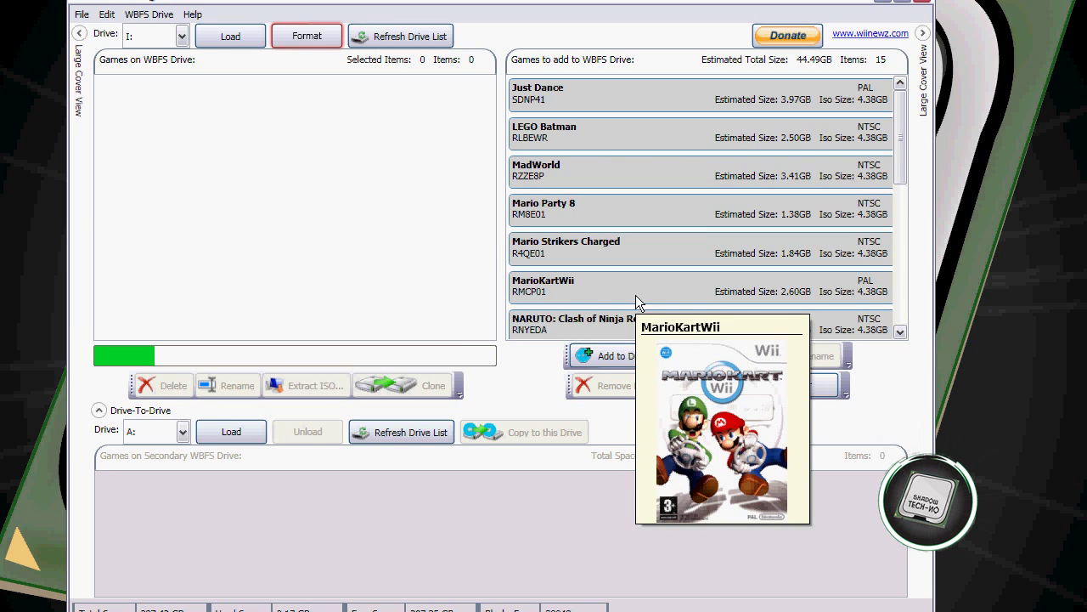
- Remove SPORTS PACK for REVOLUTION from the list of games to add
{"action": "mouse_move", "coordinate": [598, 310]}
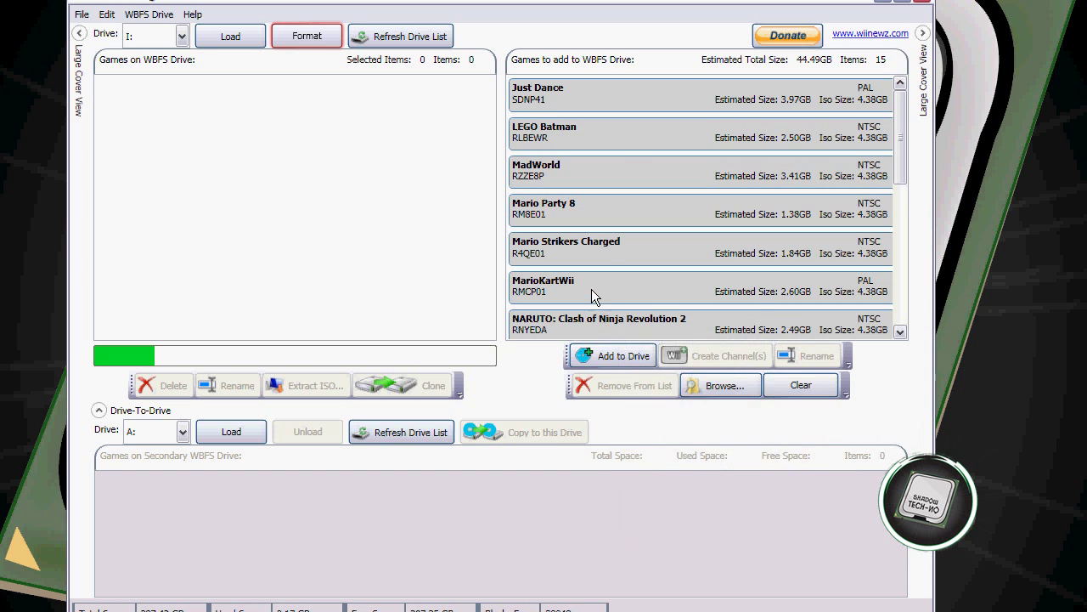
{"action": "mouse_move", "coordinate": [596, 251]}
{"action": "left_click_drag", "start_coordinate": [898, 123], "coordinate": [902, 288]}
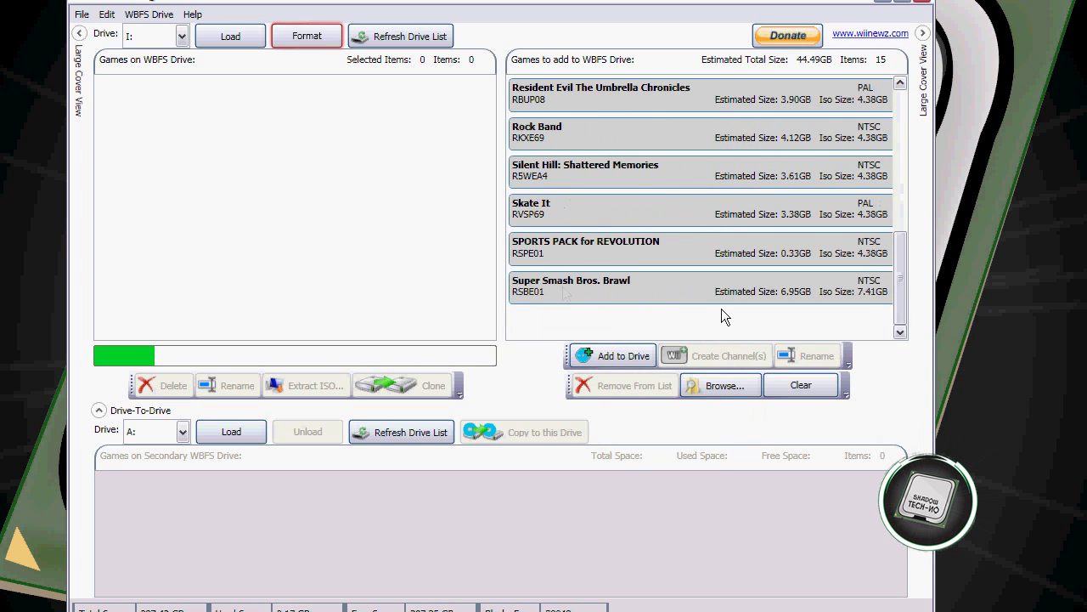
{"action": "left_click", "coordinate": [629, 385]}
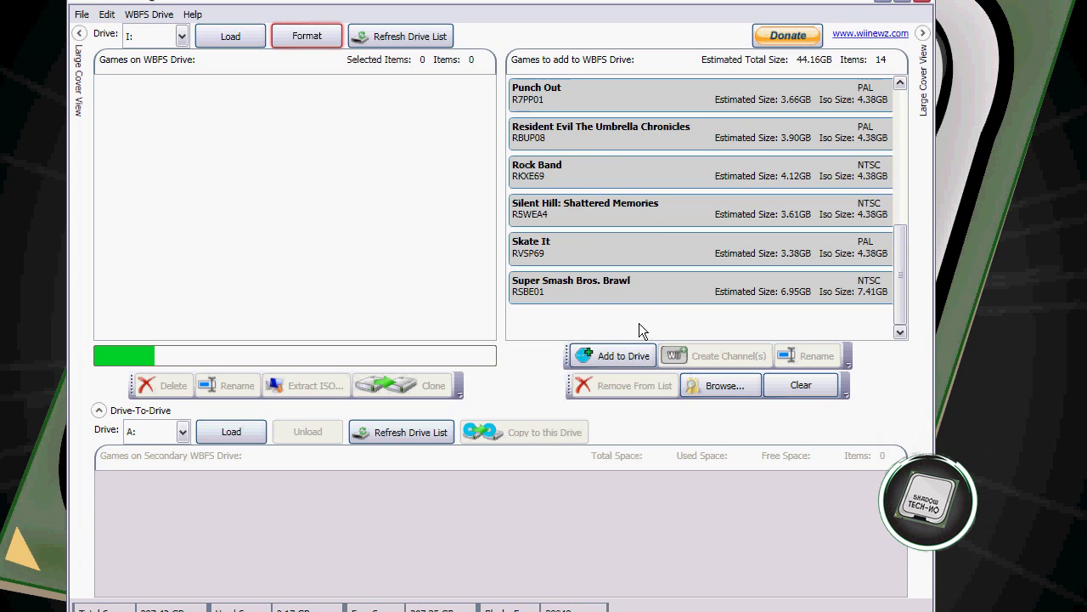
- Add all the remaining queued games to the WBFS drive
{"action": "left_click", "coordinate": [552, 295]}
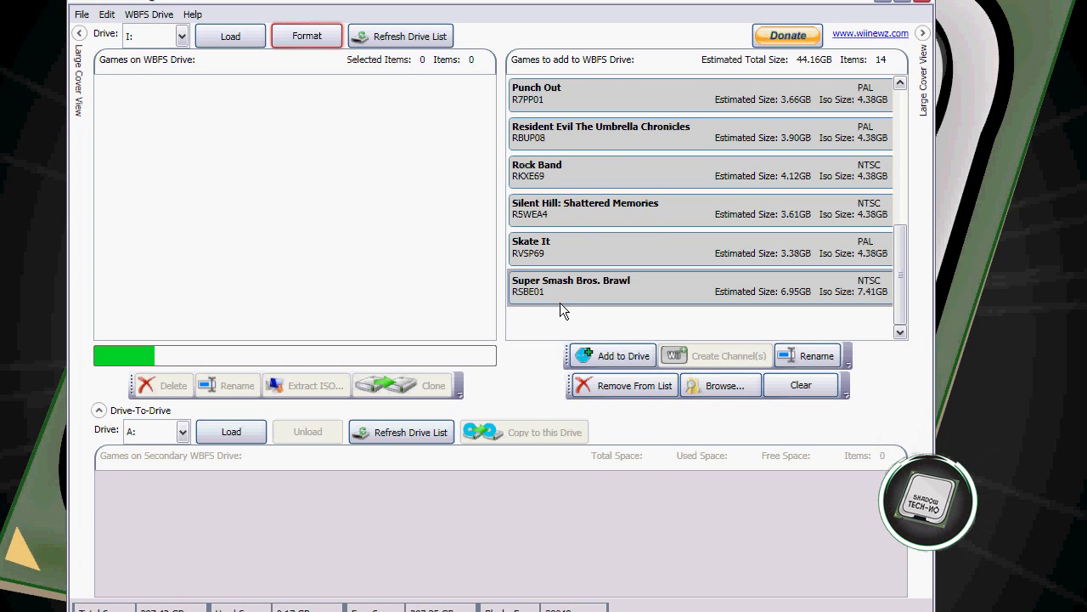
{"action": "left_click", "coordinate": [591, 308]}
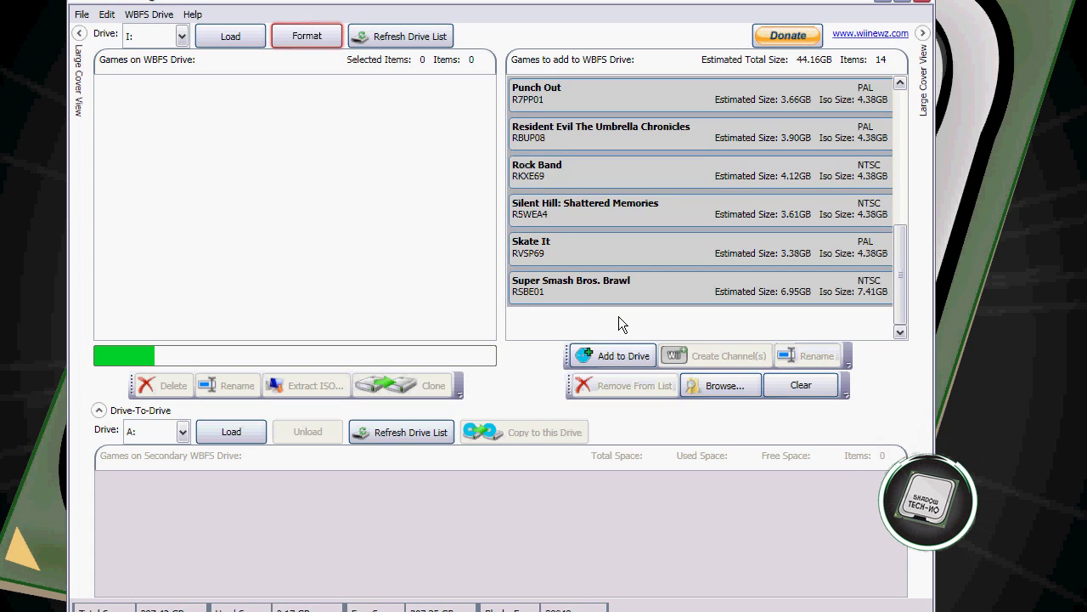
{"action": "left_click", "coordinate": [646, 359]}
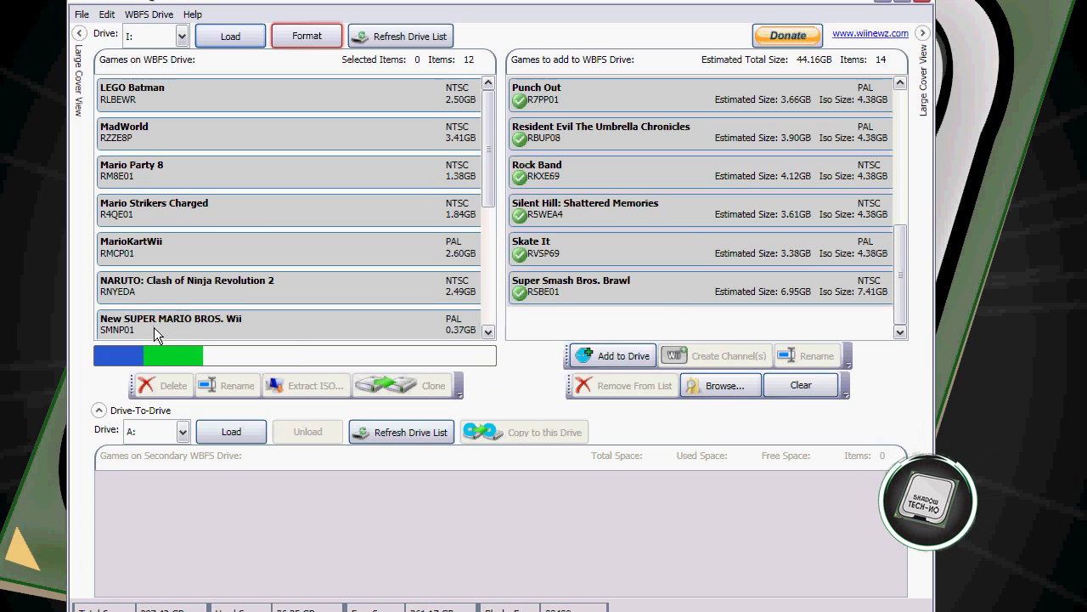
- Review the games on the WBFS drive and the list of games that were queued to add
{"action": "left_click", "coordinate": [157, 329]}
{"action": "scroll", "coordinate": [237, 297], "scroll_direction": "down", "scroll_amount": 1}
{"action": "scroll", "coordinate": [237, 297], "scroll_direction": "up", "scroll_amount": 1}
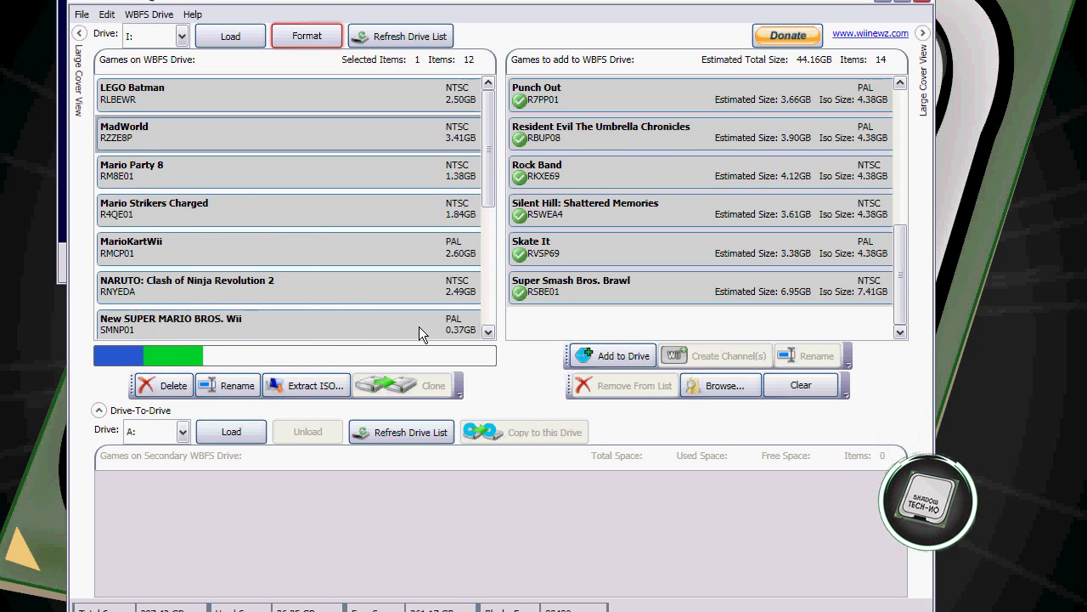
{"action": "left_click", "coordinate": [492, 298]}
{"action": "left_click_drag", "start_coordinate": [492, 293], "coordinate": [483, 147]}
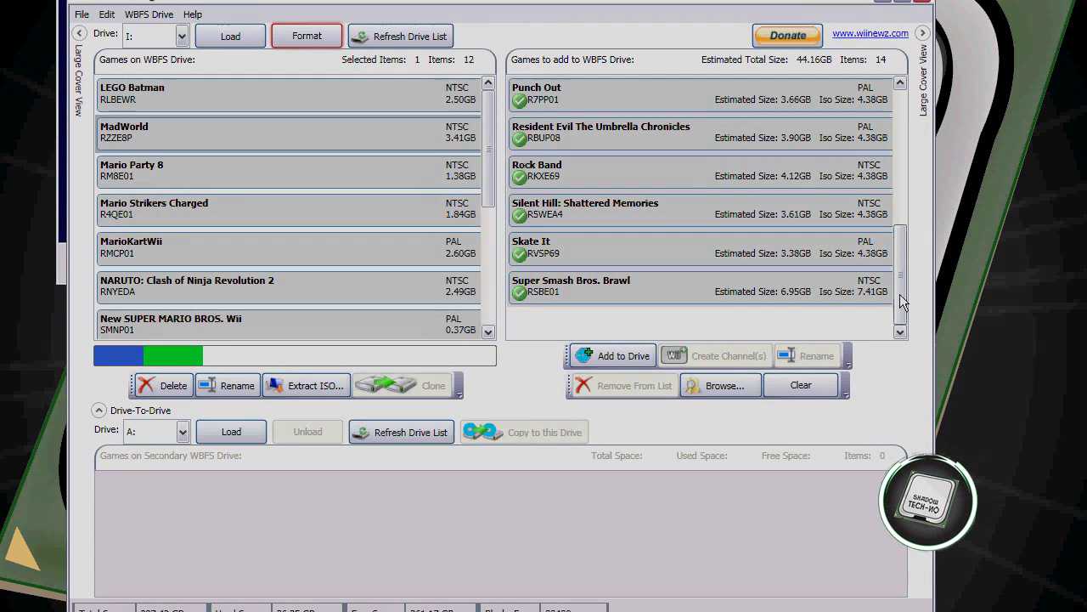
{"action": "left_click_drag", "start_coordinate": [902, 302], "coordinate": [902, 166]}
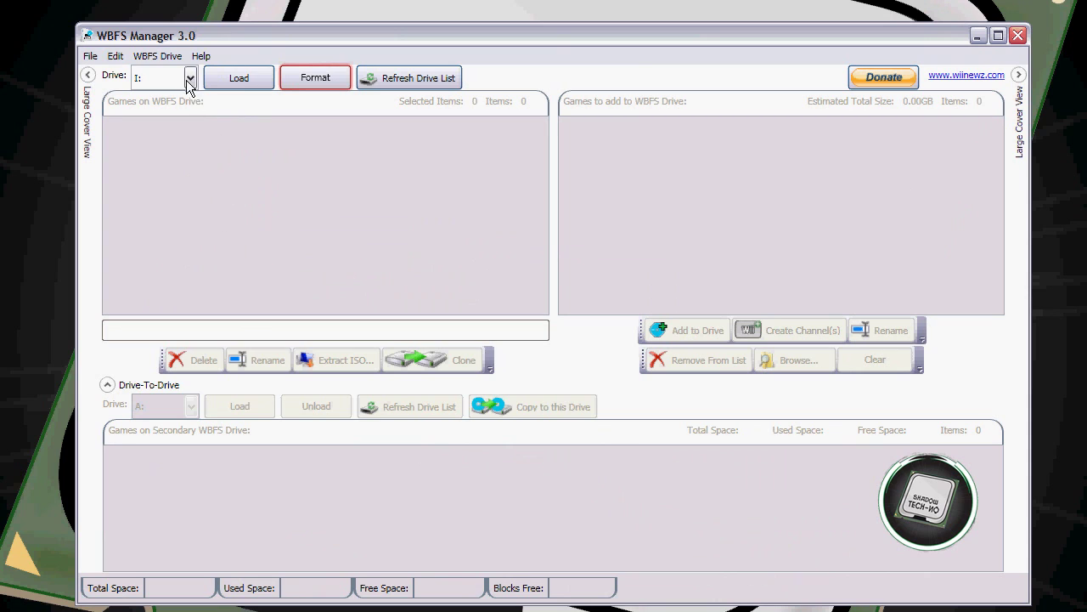
- Choose drive I: as the primary WBFS drive and load its games
{"action": "left_click", "coordinate": [186, 85]}
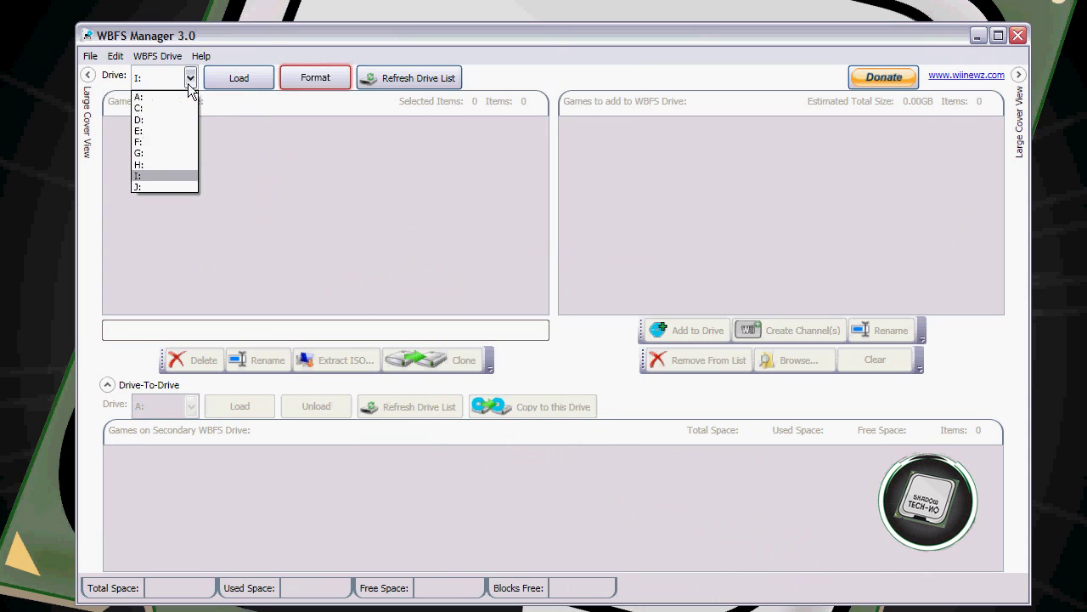
{"action": "left_click", "coordinate": [144, 177]}
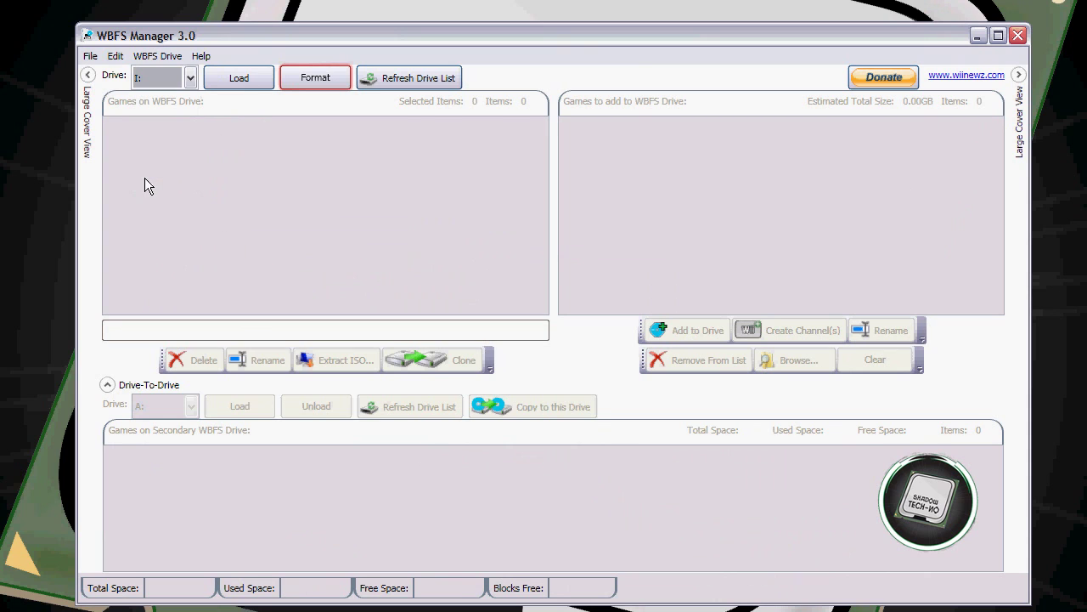
{"action": "left_click", "coordinate": [220, 79]}
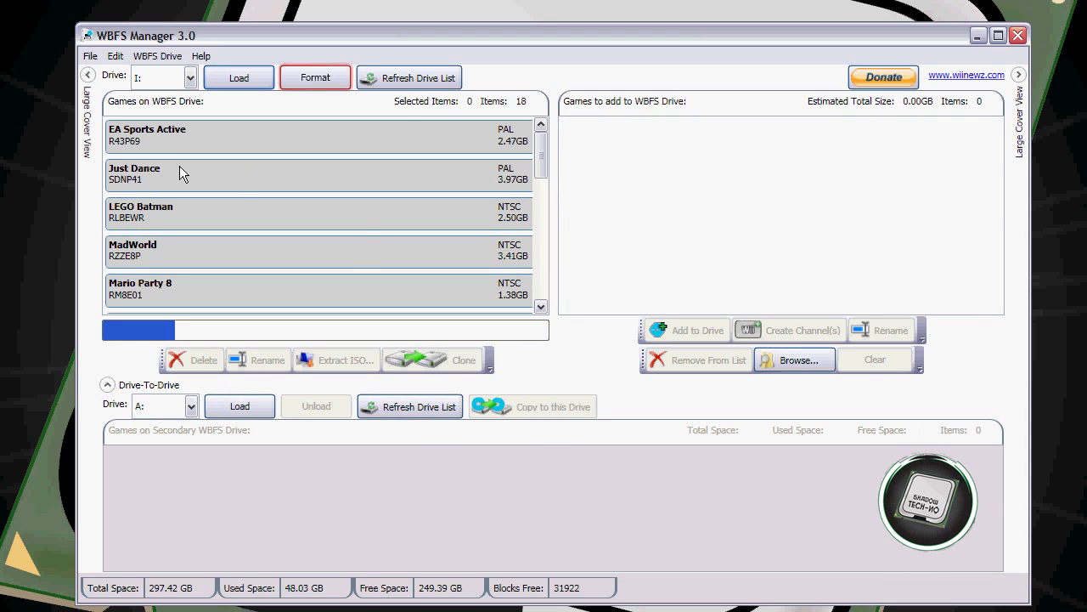
{"action": "left_click_drag", "start_coordinate": [541, 158], "coordinate": [514, 155]}
- Choose drive J: as the secondary drive for Drive-To-Drive copying
{"action": "left_click", "coordinate": [191, 409]}
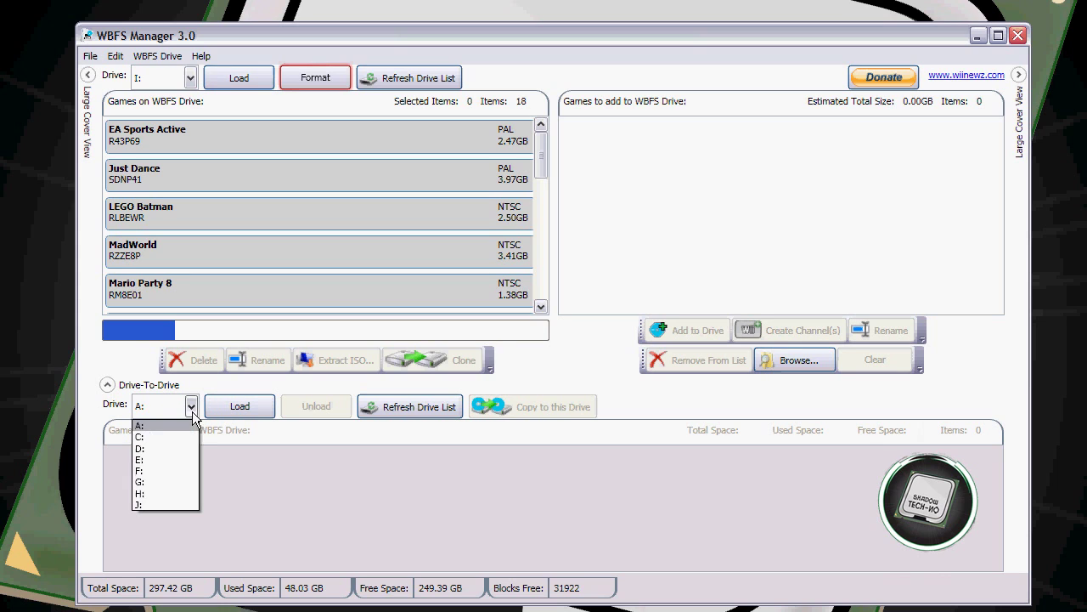
{"action": "left_click", "coordinate": [164, 504]}
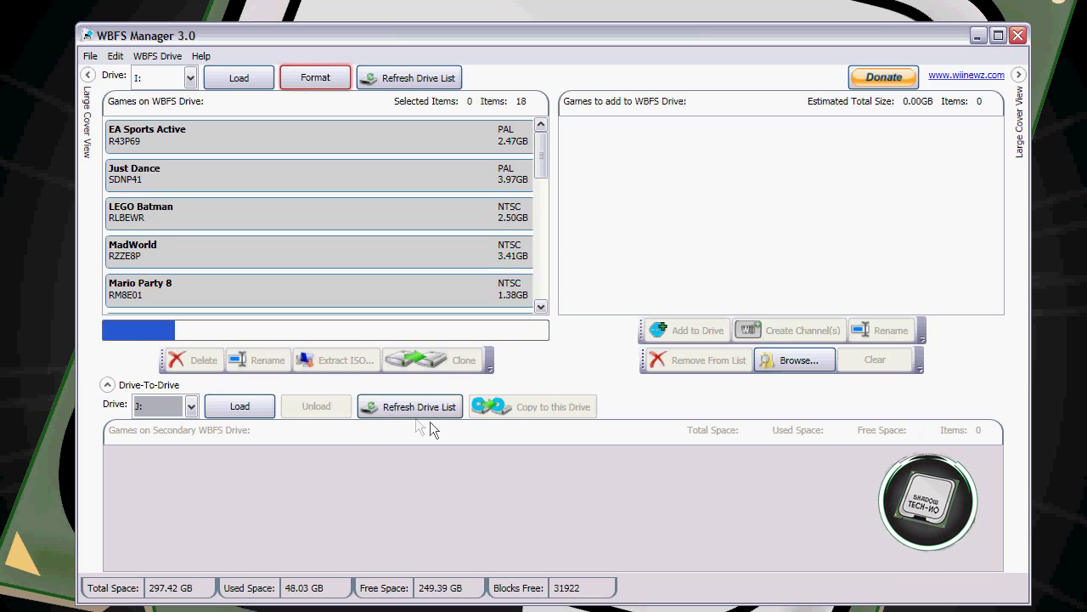
- Extract all the games on the primary WBFS drive as ISO files to the SeaGate 250GB (J:) drive
{"action": "left_click", "coordinate": [205, 304]}
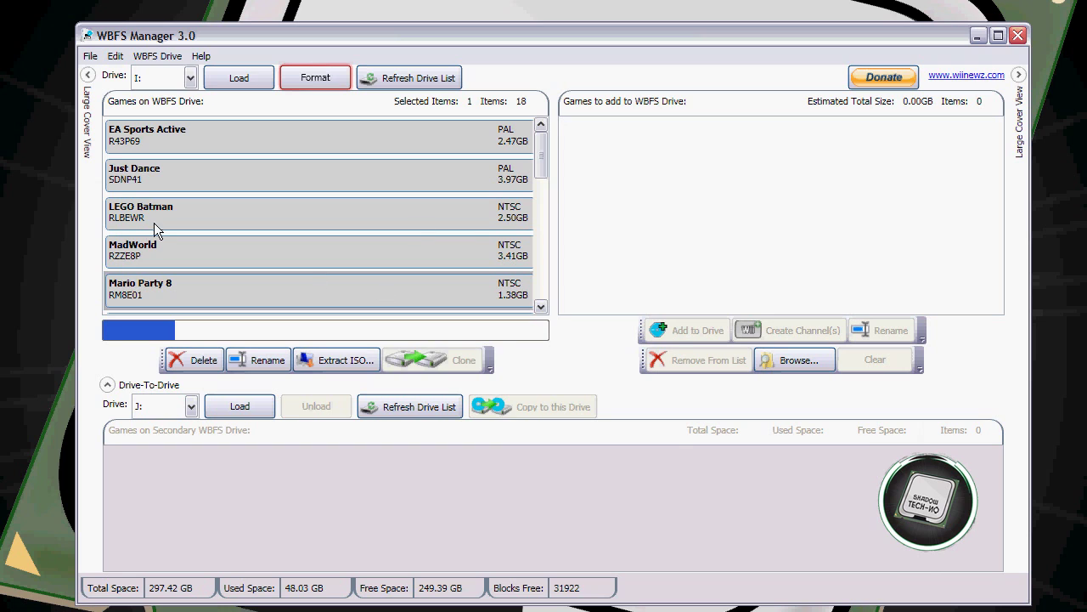
{"action": "mouse_move", "coordinate": [494, 223]}
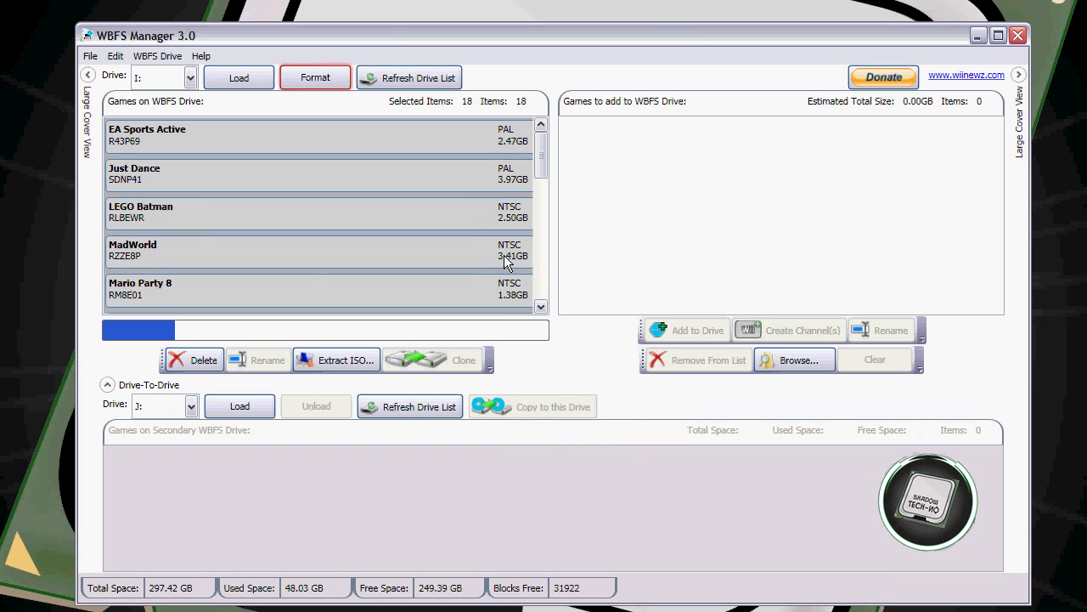
{"action": "left_click", "coordinate": [351, 361]}
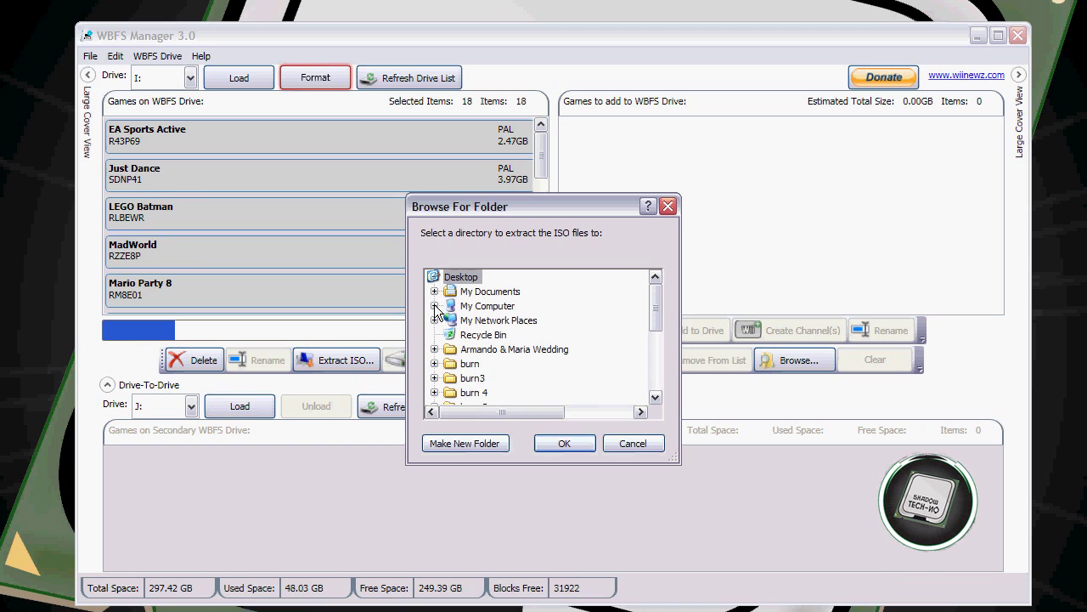
{"action": "left_click_drag", "start_coordinate": [481, 209], "coordinate": [267, 487]}
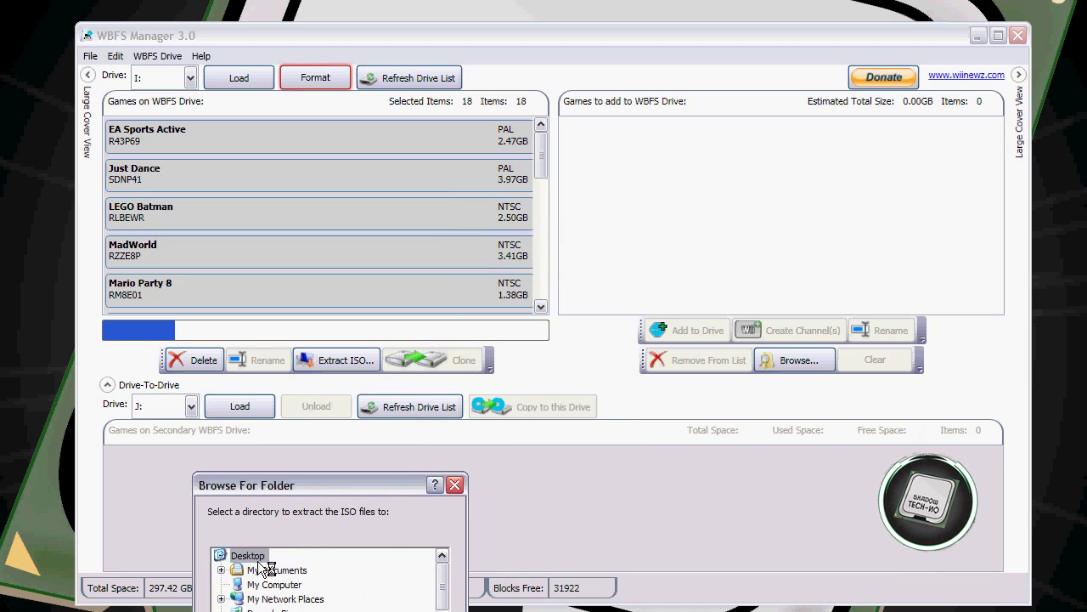
{"action": "left_click_drag", "start_coordinate": [270, 485], "coordinate": [317, 478]}
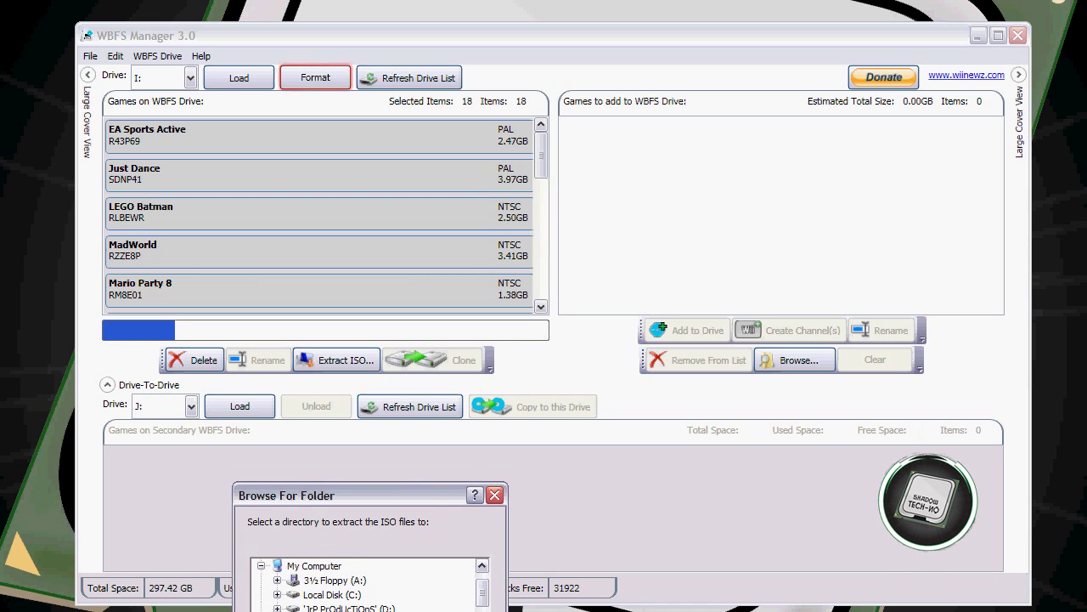
{"action": "scroll", "coordinate": [365, 584], "scroll_direction": "down", "scroll_amount": 2}
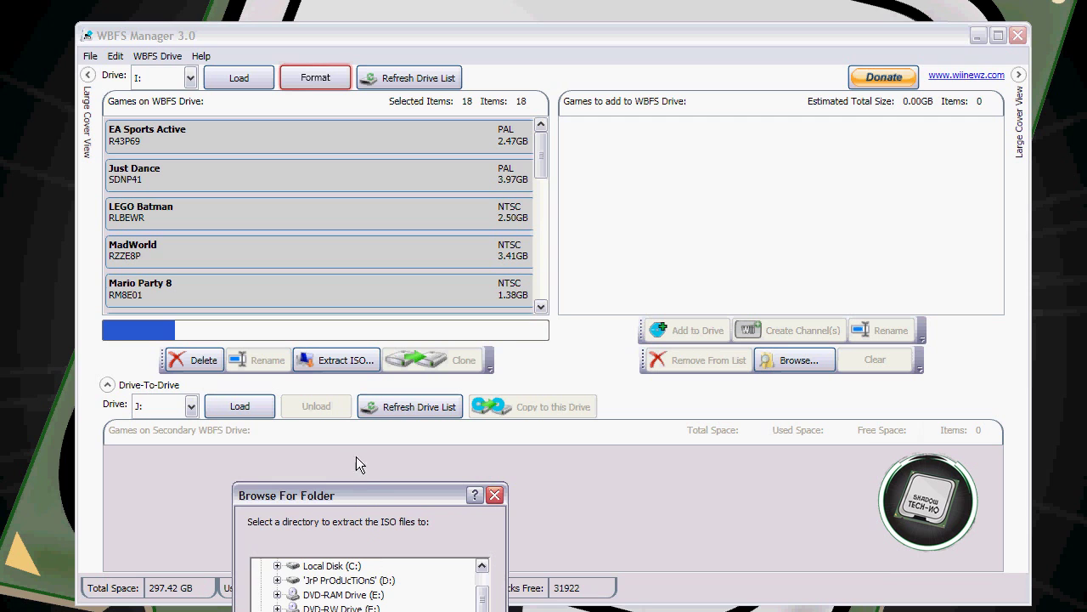
{"action": "left_click_drag", "start_coordinate": [354, 508], "coordinate": [424, 281]}
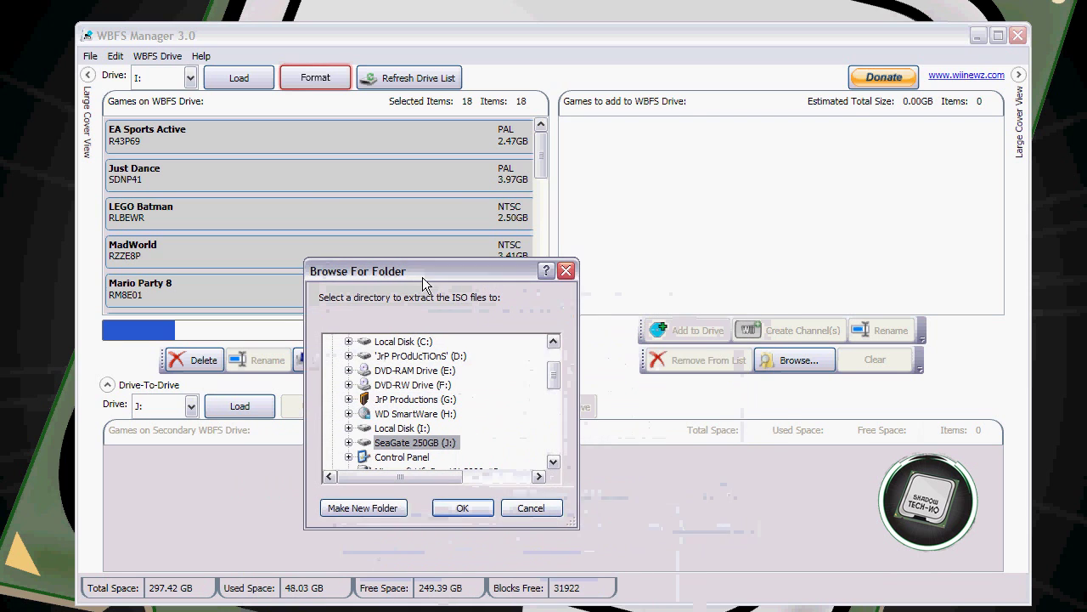
{"action": "left_click", "coordinate": [457, 511]}
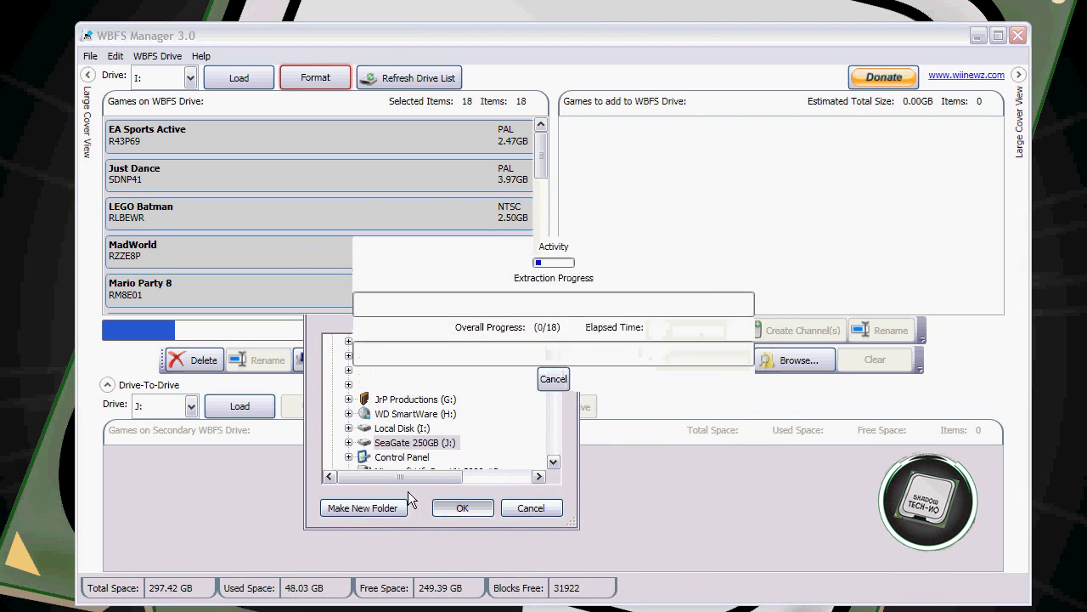